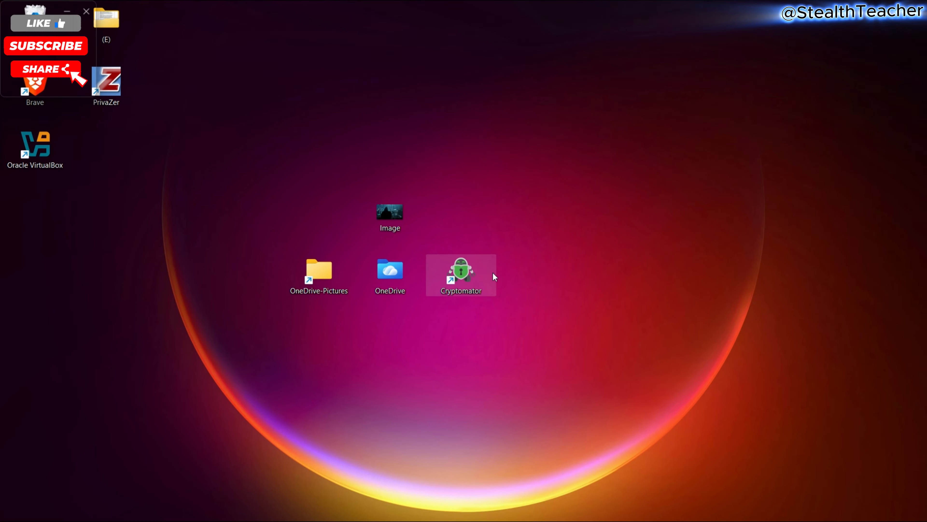
- Launch Cryptomator and bring up its Preferences on the General tab
double_click(477, 272)
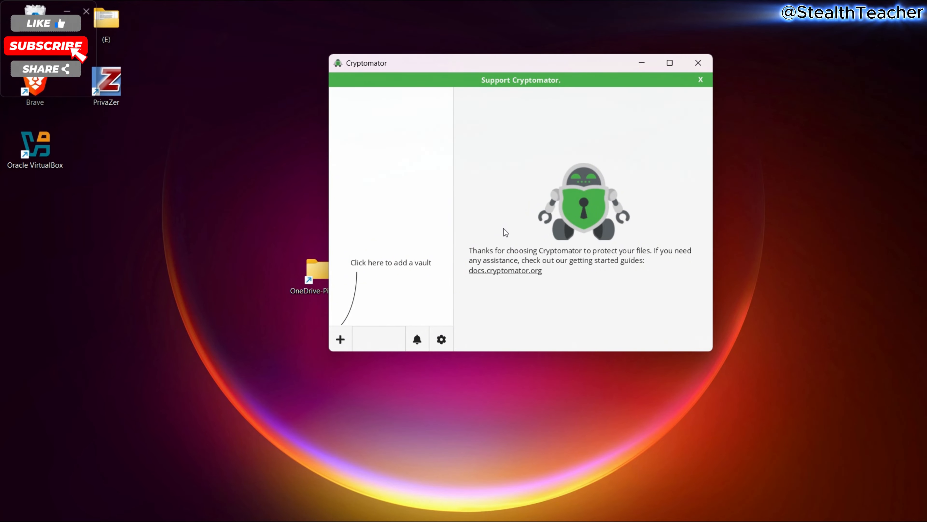
left_click(441, 339)
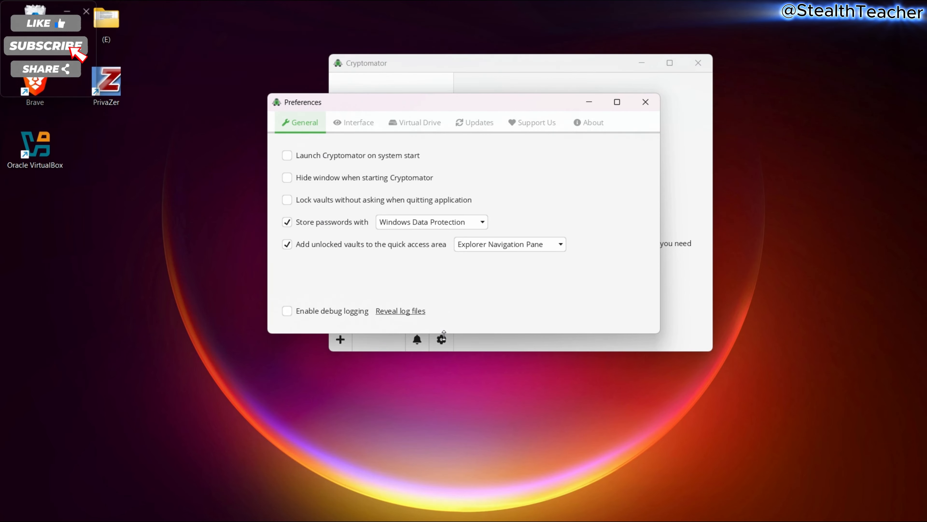
- Turn on 'Lock vaults without asking when quitting' and turn off password storage
left_click(285, 203)
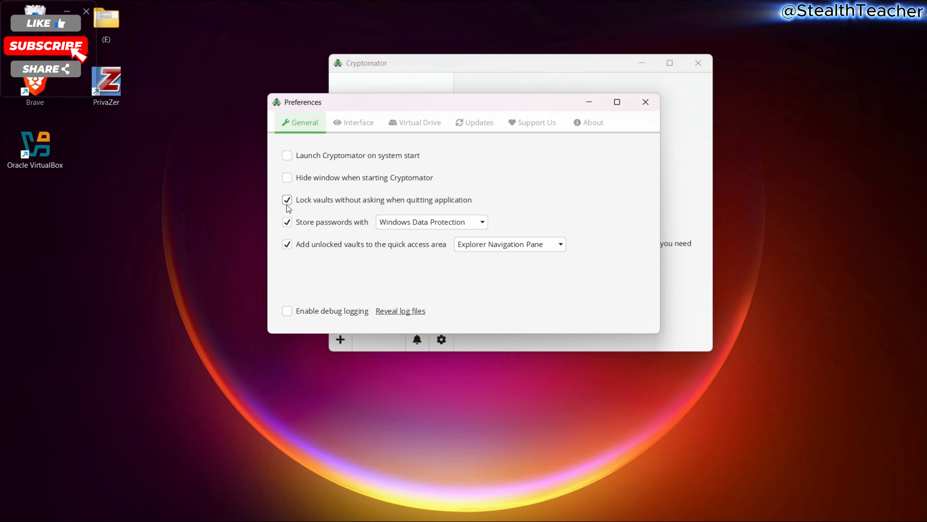
left_click(287, 224)
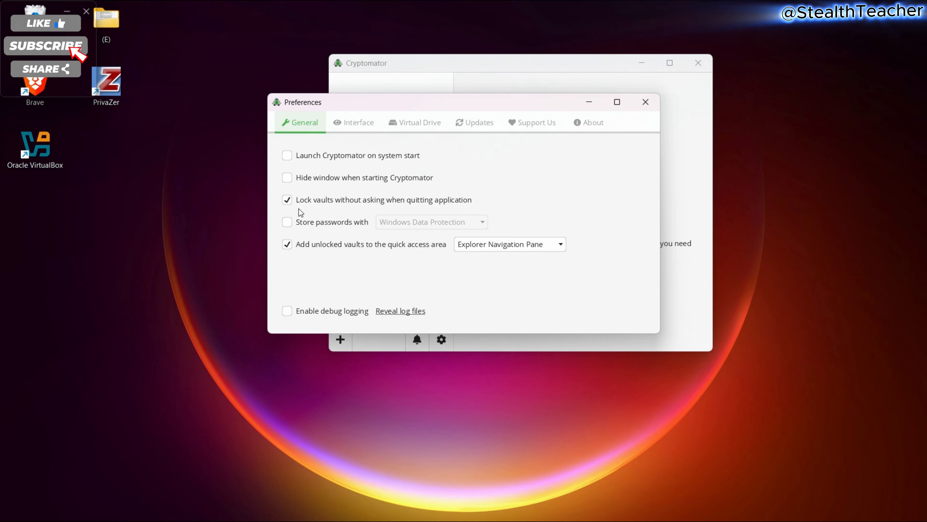
left_click(363, 127)
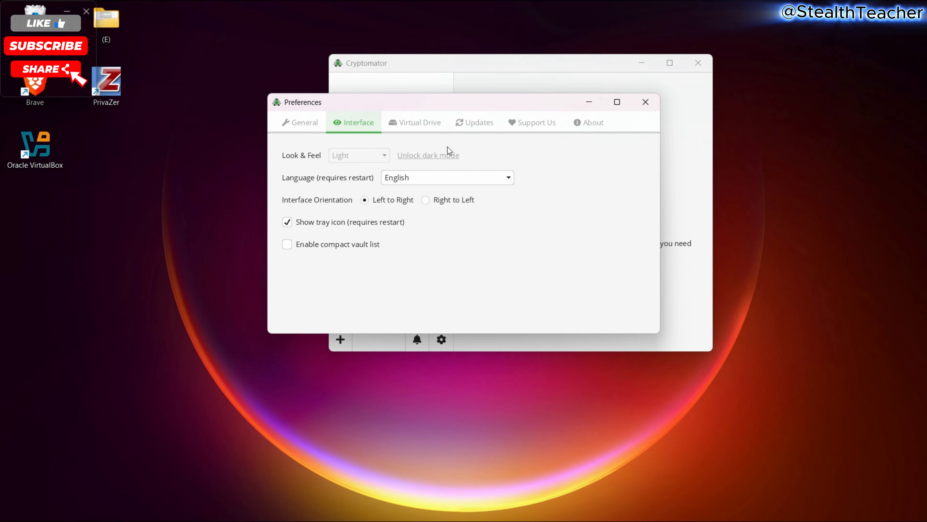
- Go to the Virtual Drive page and list the Default Volume Type options
left_click(416, 124)
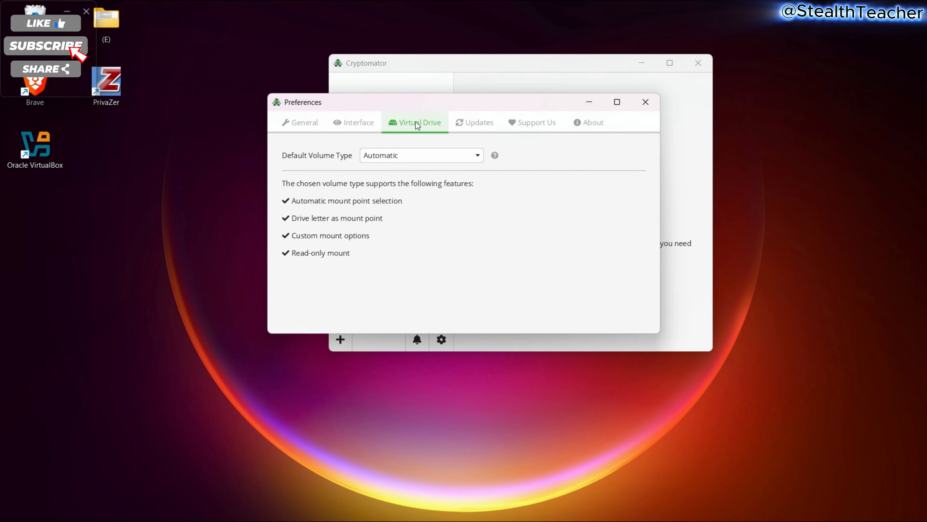
left_click(478, 159)
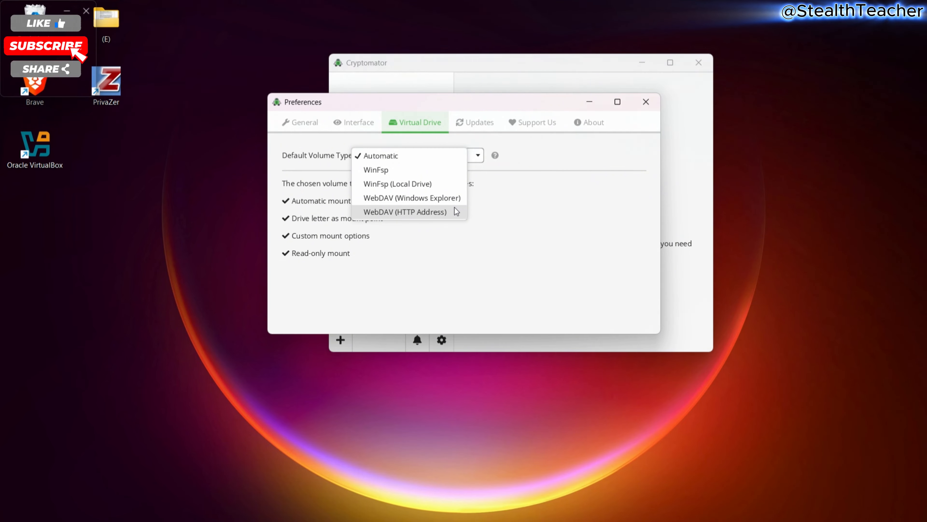
- Leave the volume type at Automatic, review the Updates and About pages, and close Preferences
left_click(475, 161)
left_click(477, 124)
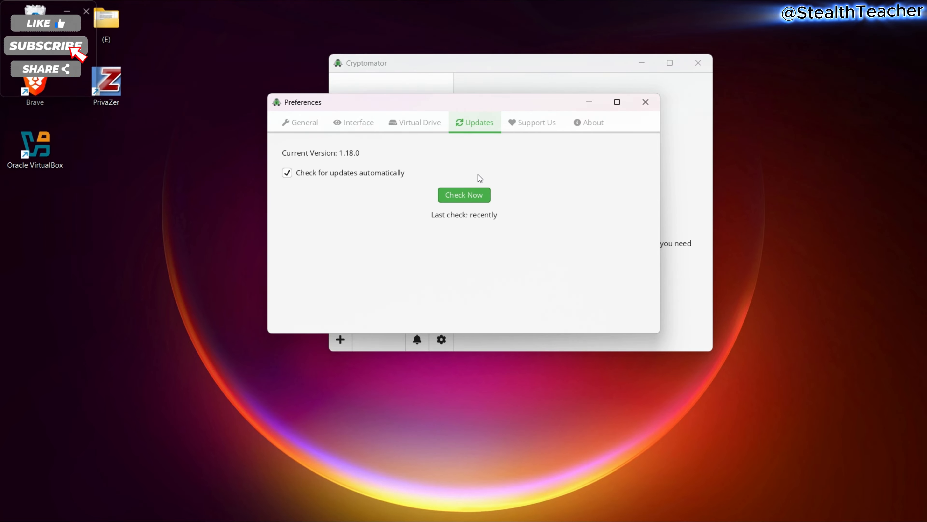
left_click(565, 124)
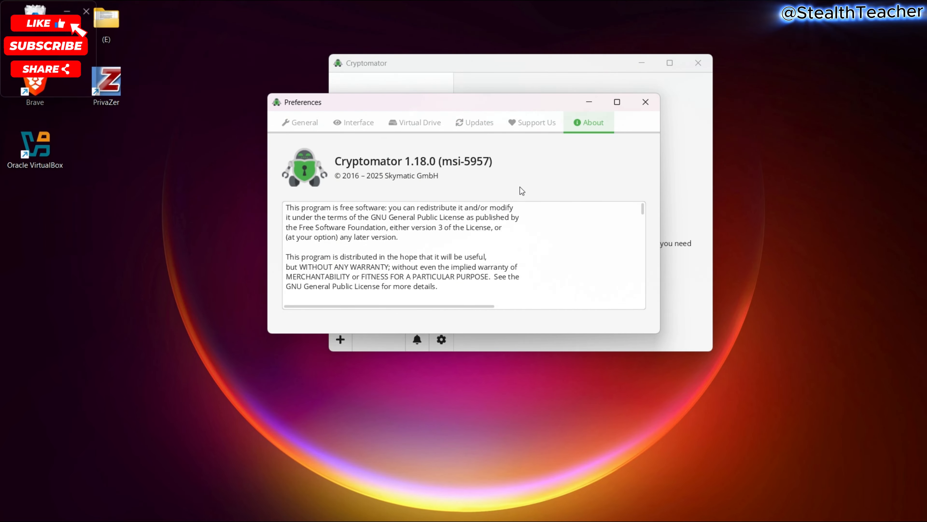
scroll(516, 211, "down", 20)
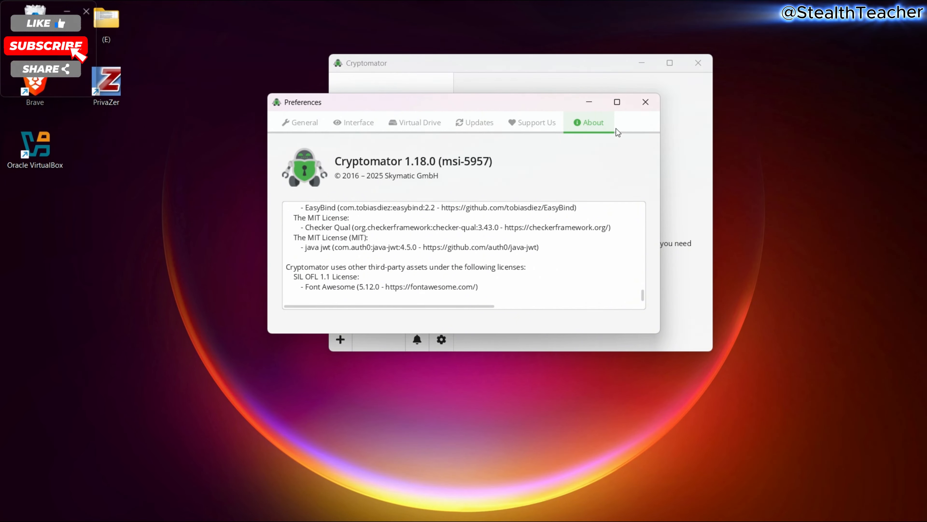
left_click(637, 104)
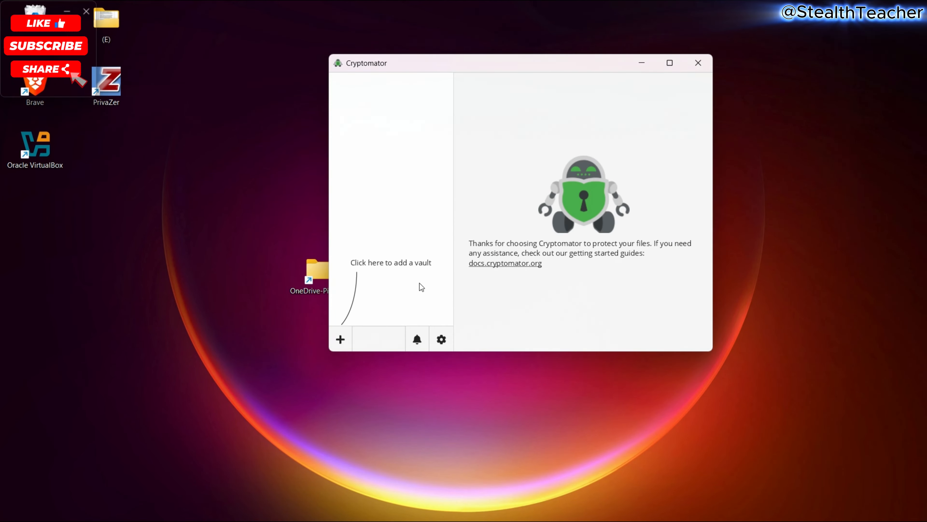
- Choose Create New Vault from the + menu to start the Add New Vault dialog
left_click_drag(620, 70, 576, 96)
left_click(299, 366)
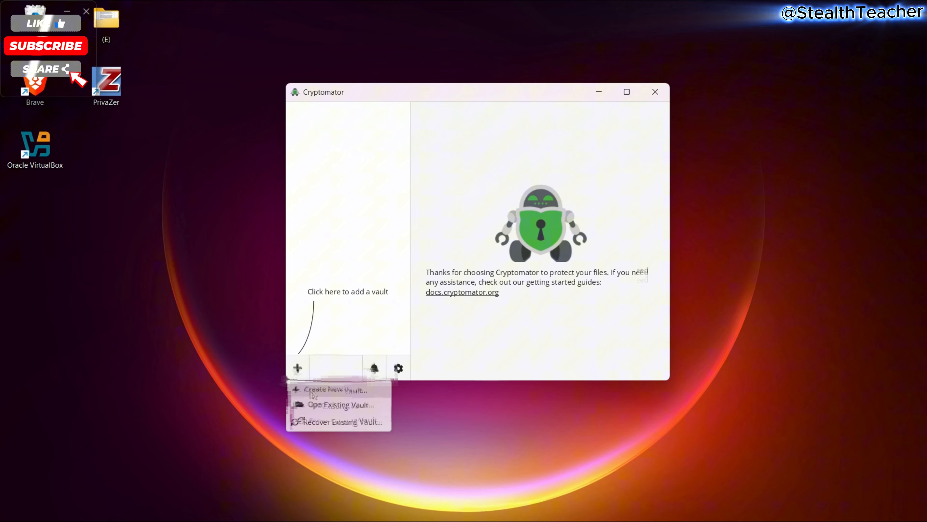
left_click(313, 391)
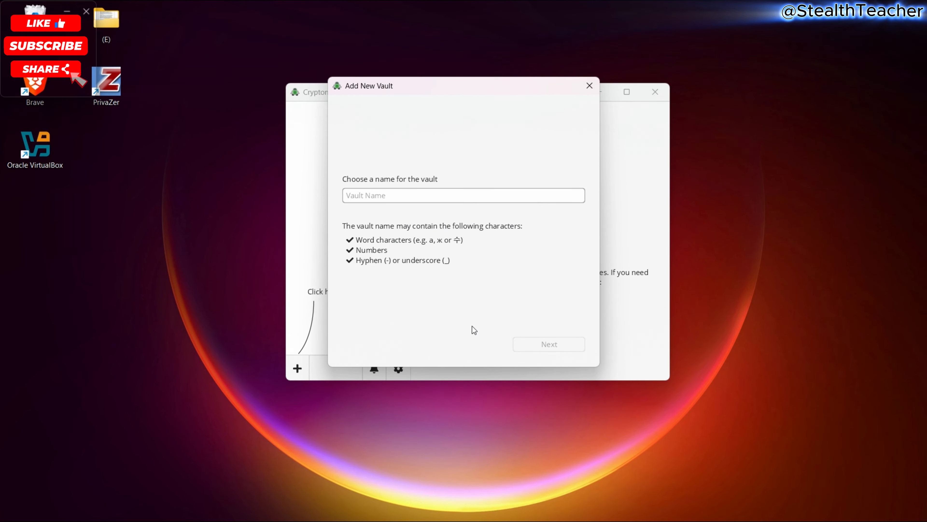
- Name the vault 'MyVault' and set OneDrive\Bilder as its custom storage location
type("MyVault")
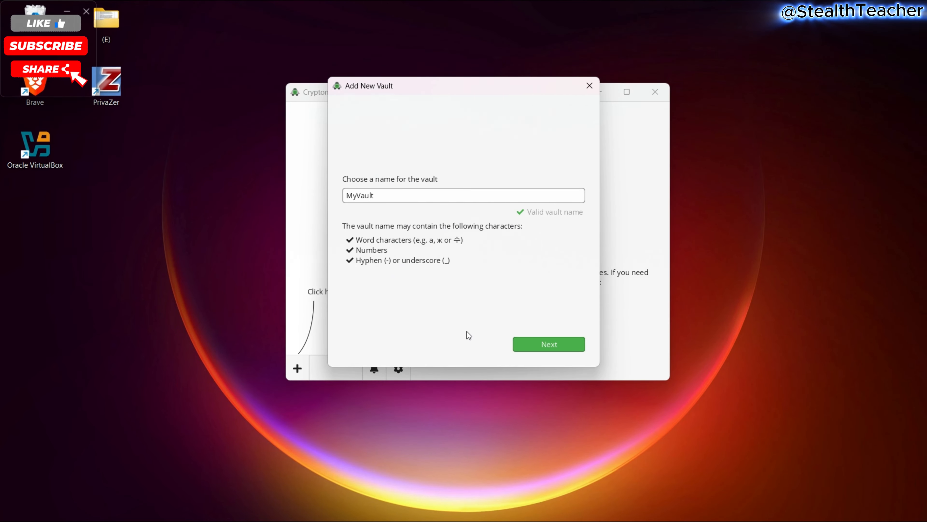
left_click(521, 345)
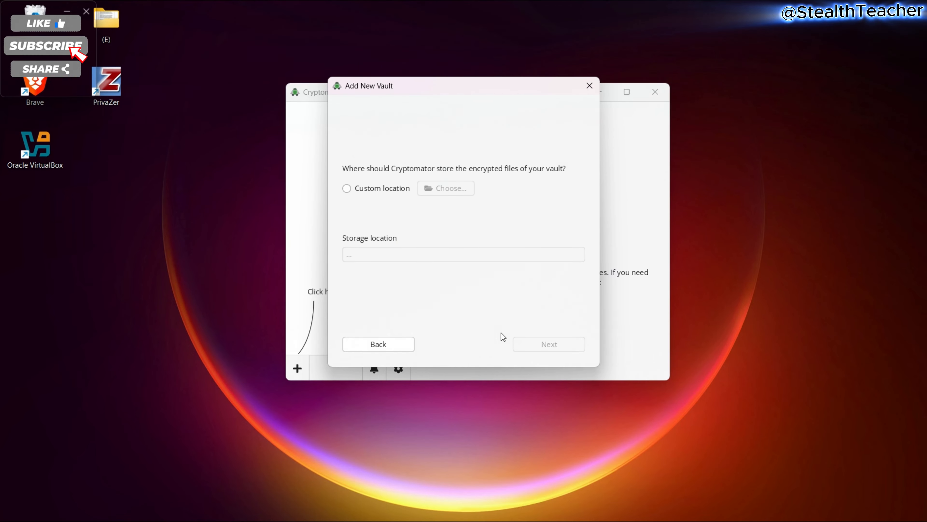
left_click(373, 190)
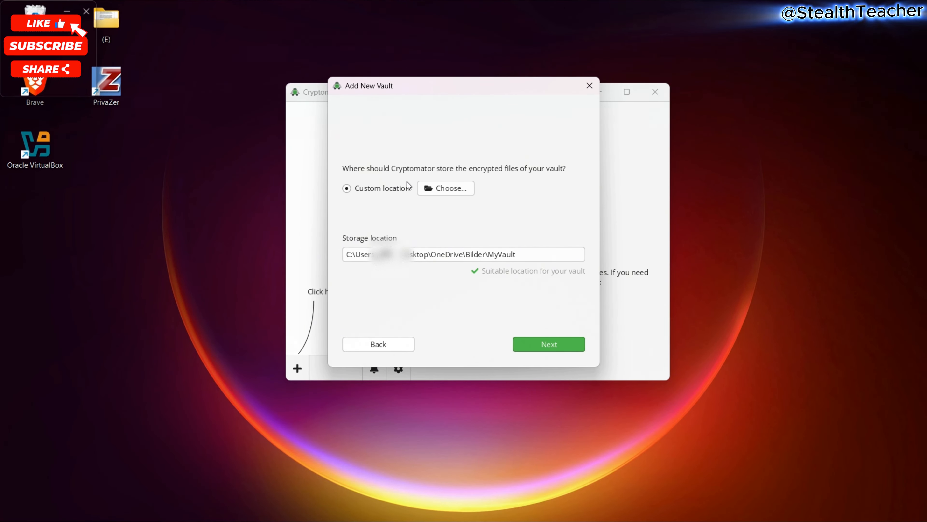
left_click(424, 189)
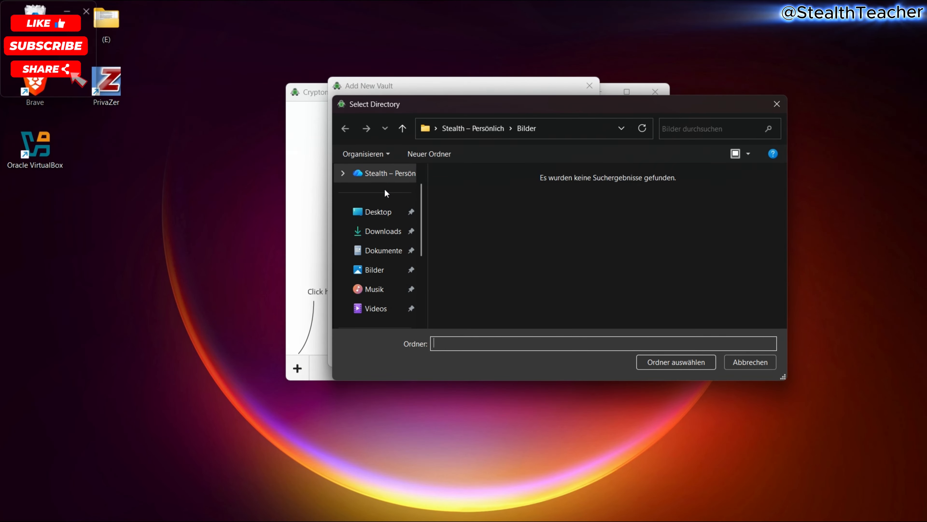
left_click(385, 199)
double_click(454, 197)
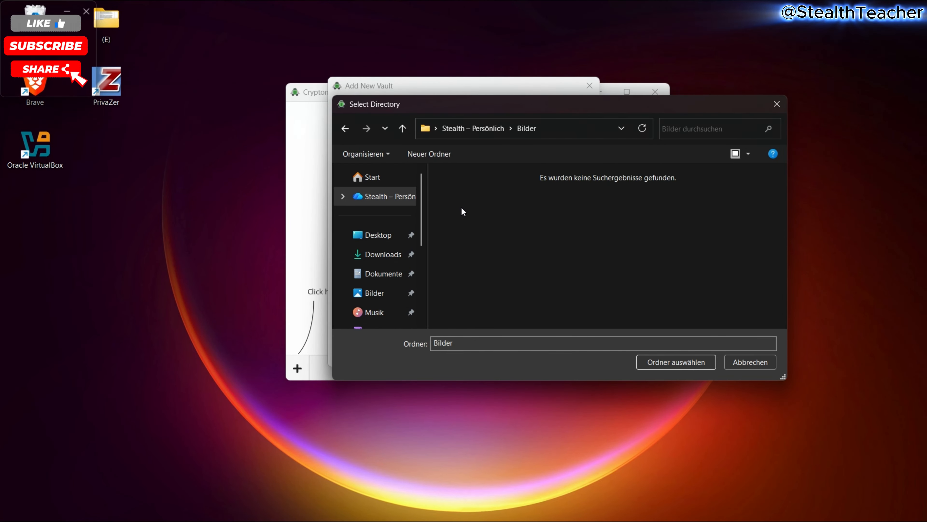
left_click(652, 360)
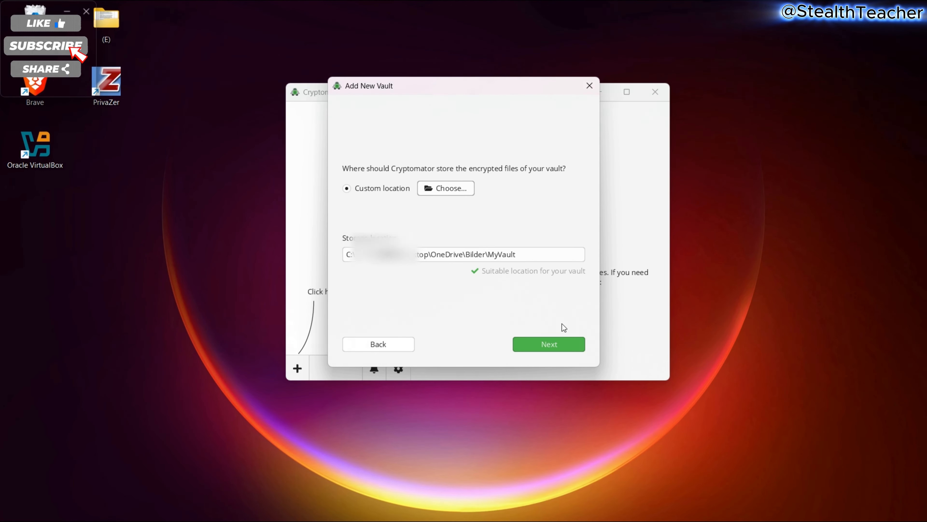
- Advance to the password step and enter the vault password in both fields
left_click(536, 343)
left_click(535, 343)
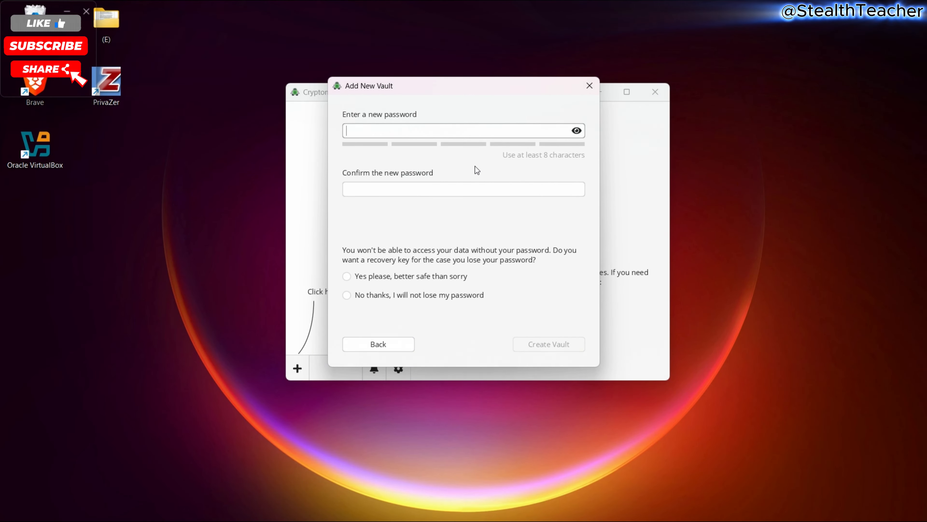
type("********")
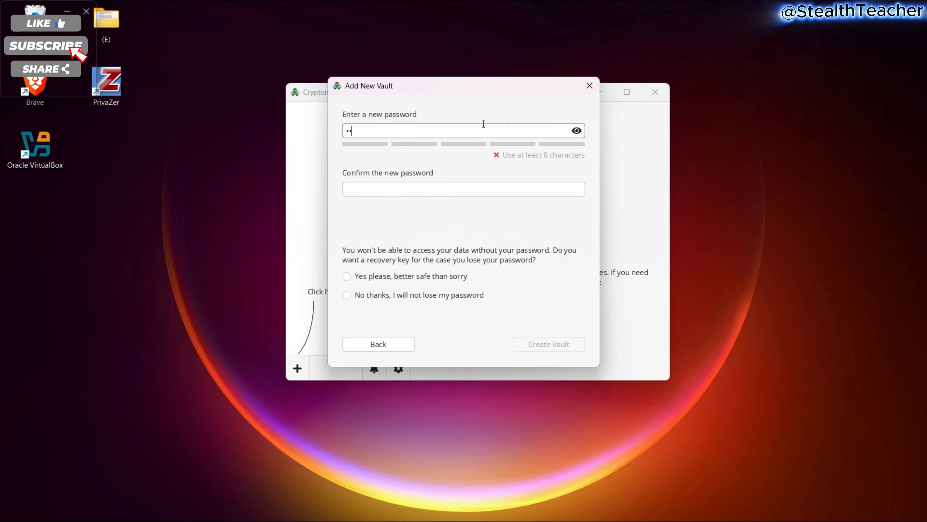
key("Tab")
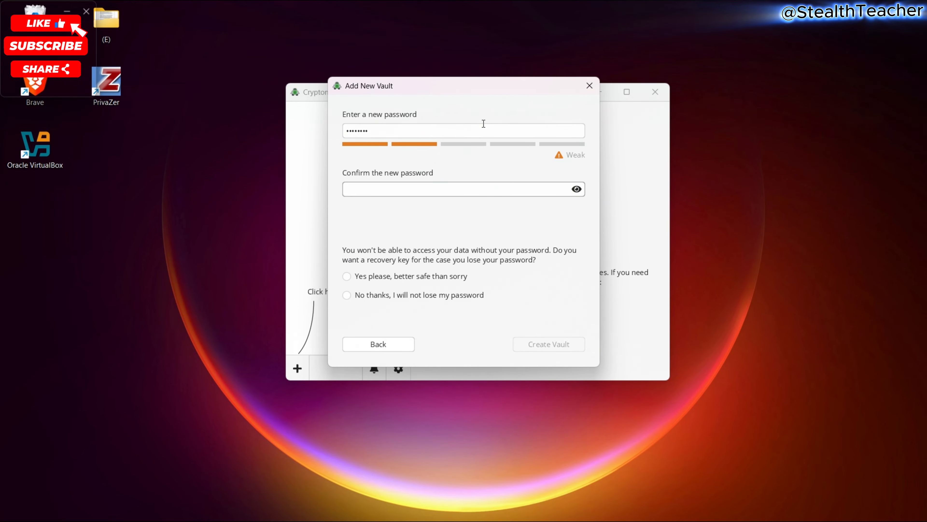
type("********")
- Correct both password entries until they match, and opt to receive a recovery key
left_click(484, 123)
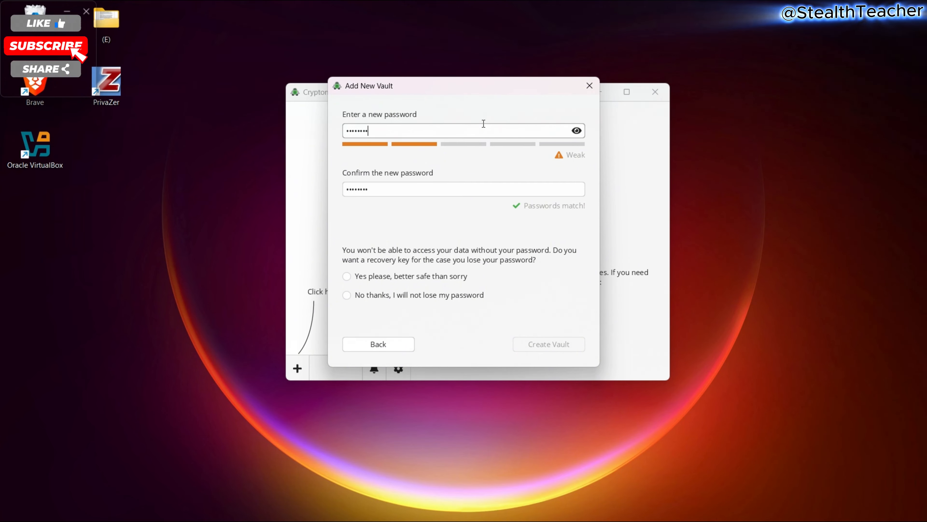
type("*")
left_click(451, 189)
type("*")
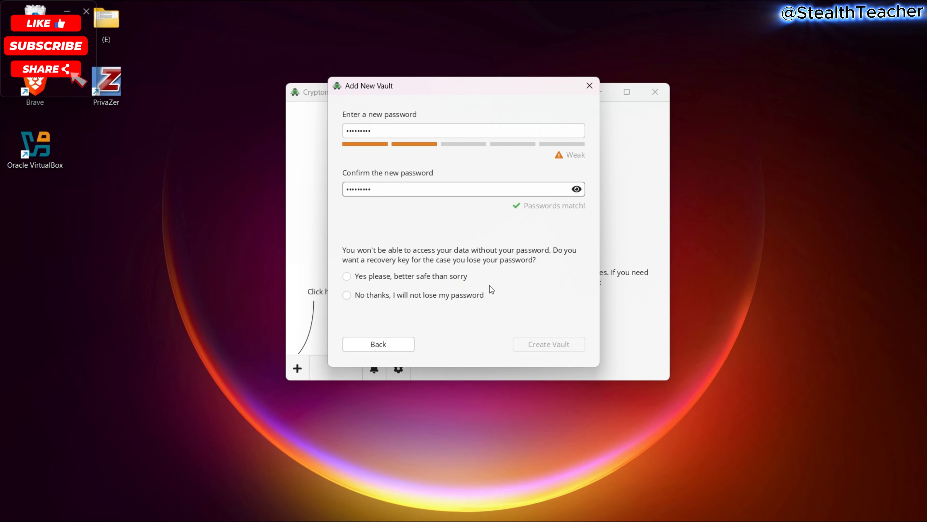
left_click(403, 279)
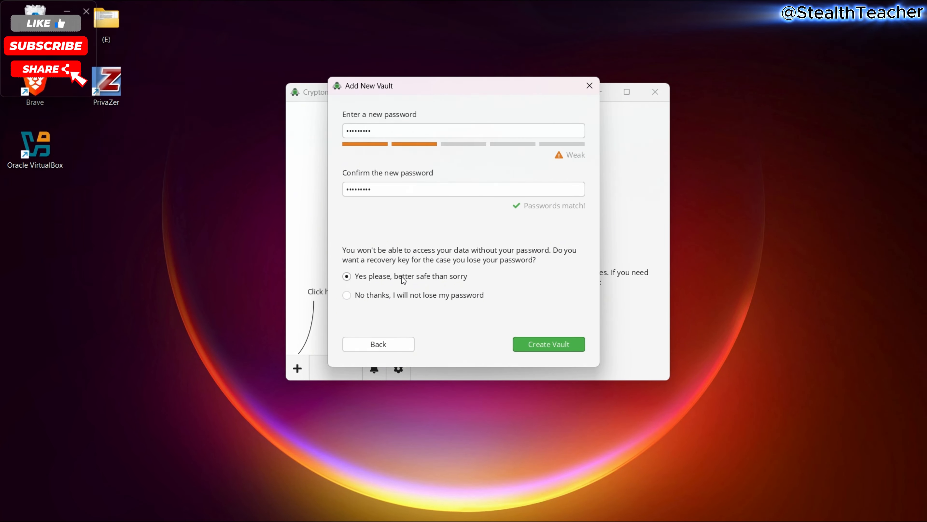
- Create MyVault, pass the recovery key page, unlock it with the vault password, and reveal drive E:
left_click(543, 345)
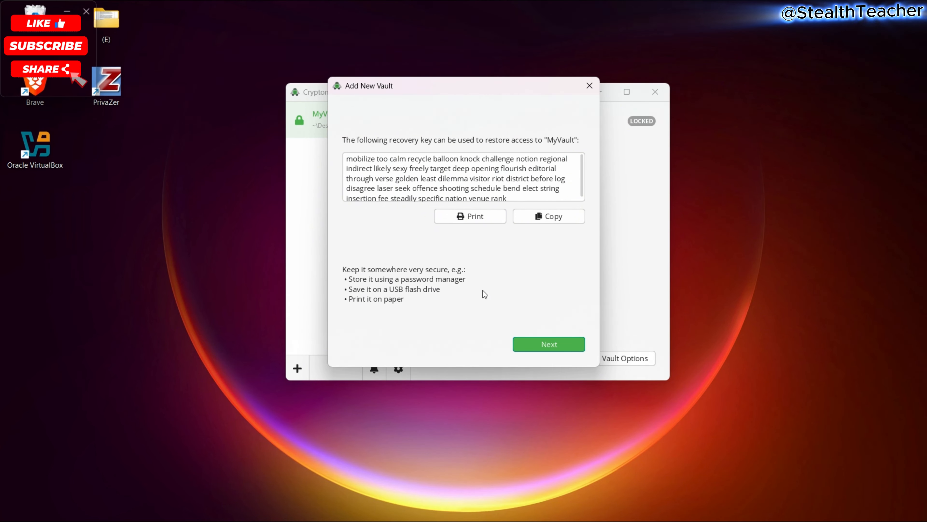
left_click(555, 341)
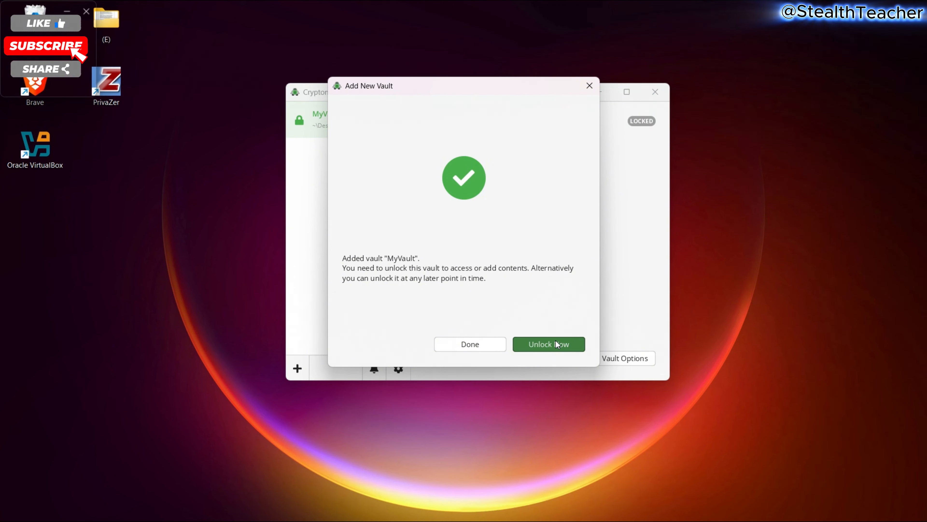
left_click(555, 341)
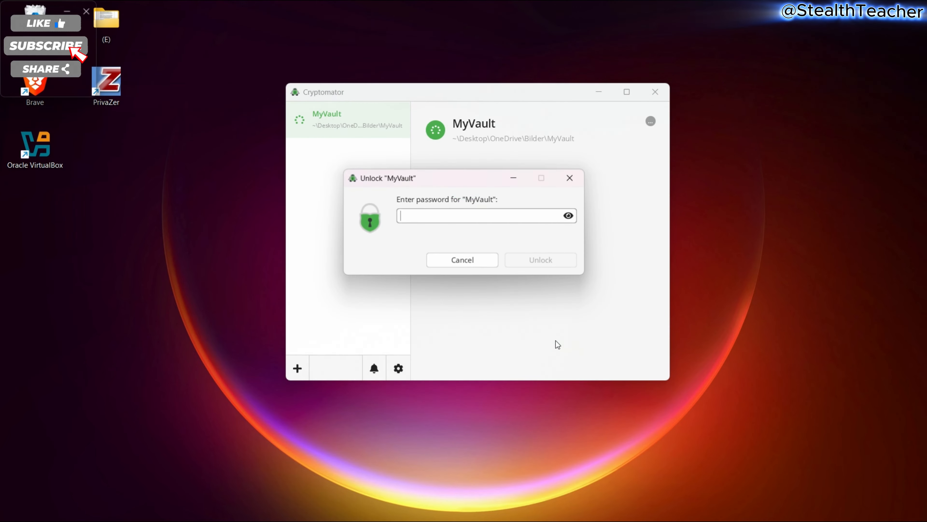
type("123456789")
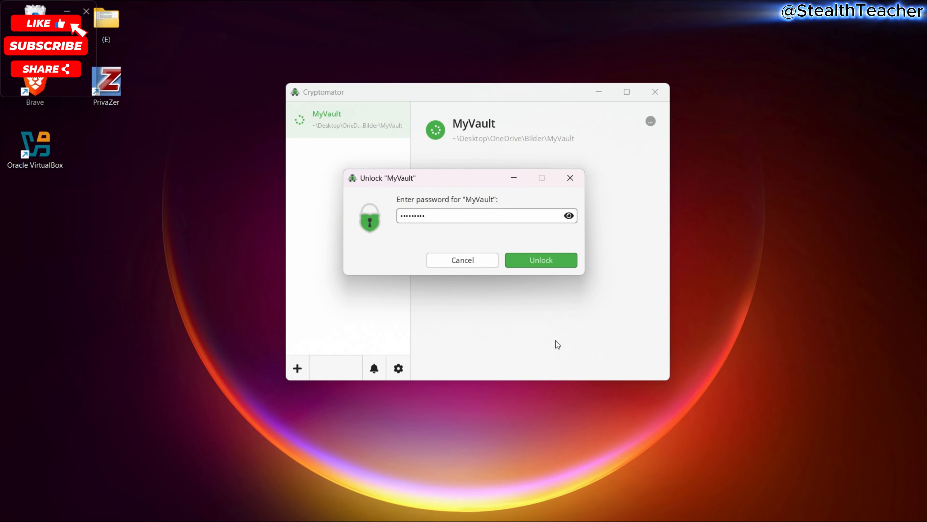
key("Return")
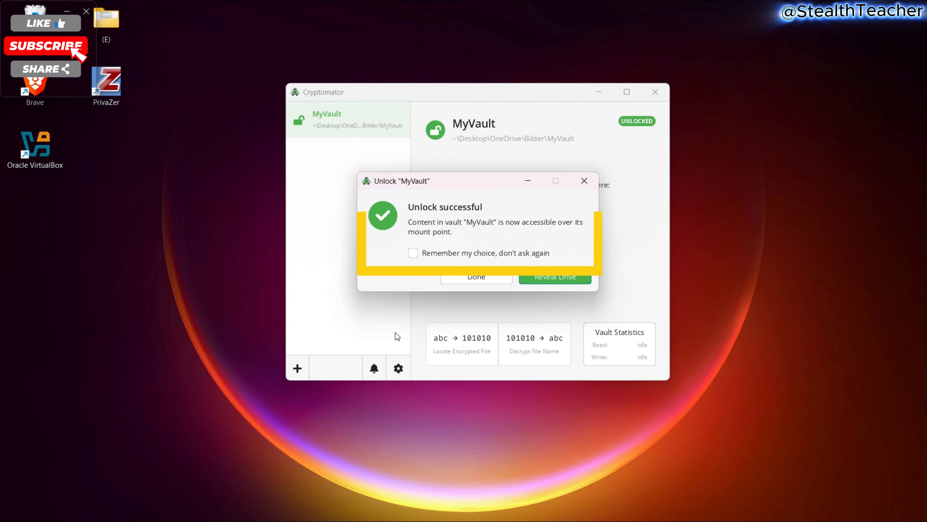
left_click(537, 276)
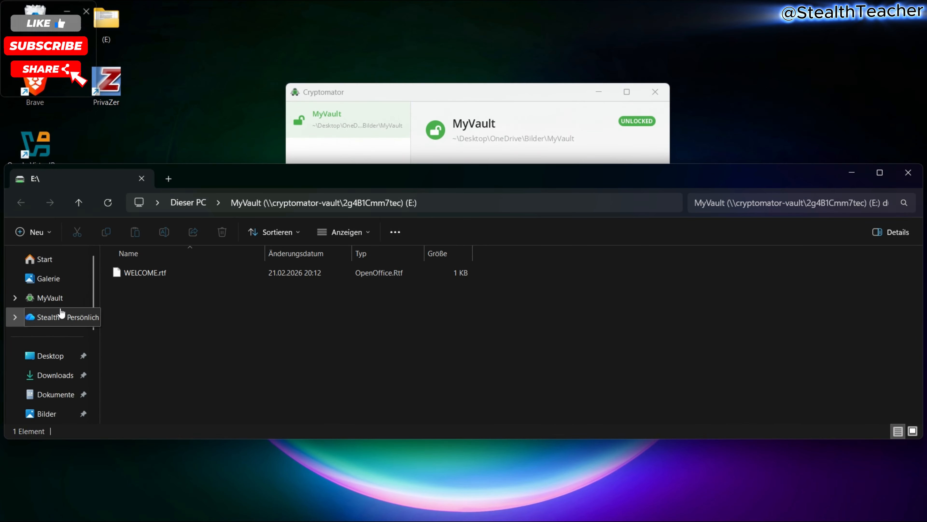
- Browse OneDrive > Bilder > MyVault to view the encrypted vault files
left_click(62, 316)
double_click(145, 279)
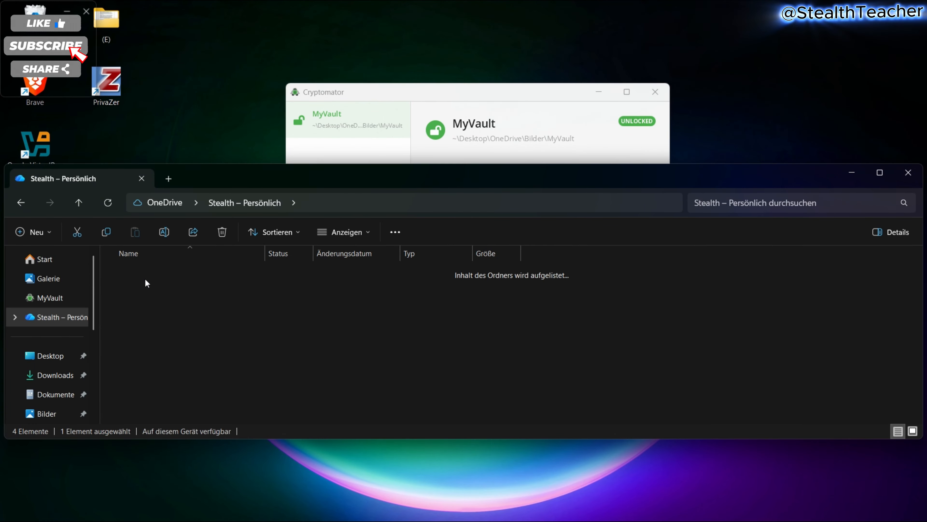
double_click(156, 306)
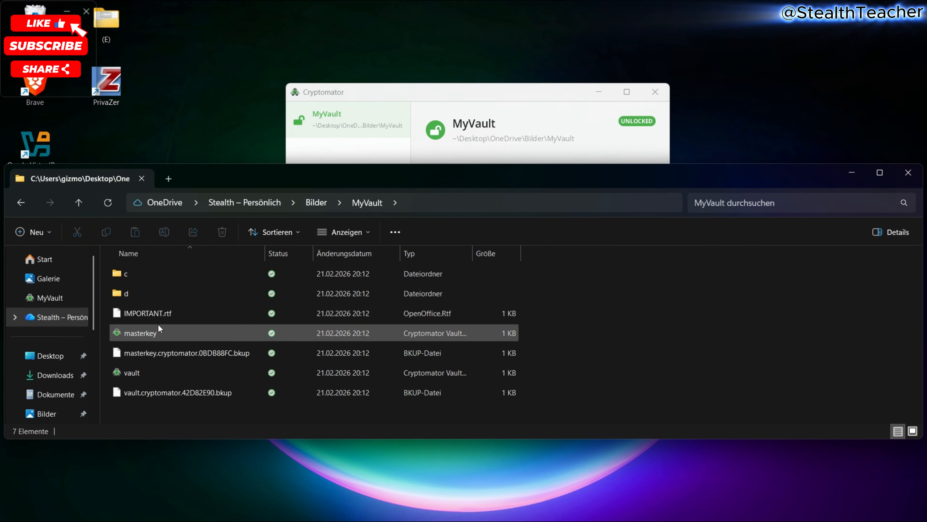
left_click(159, 375)
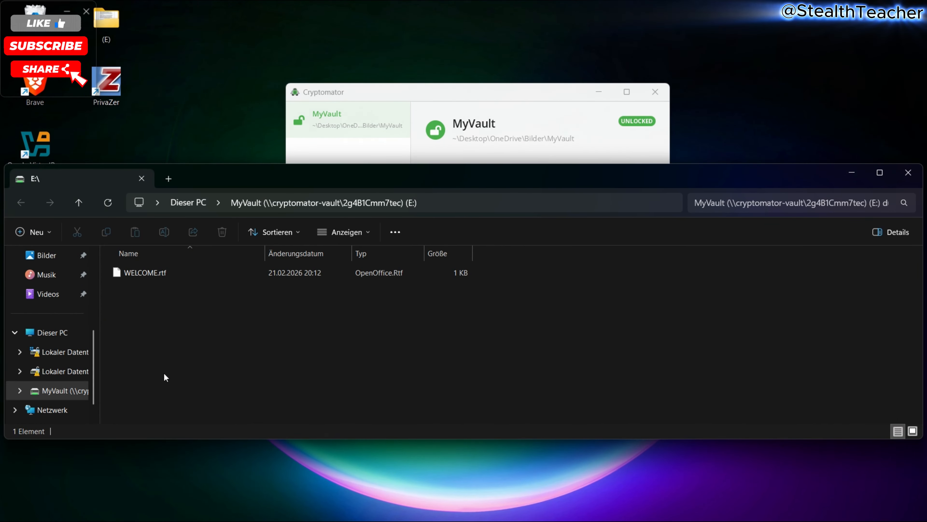
- Minimize the OneDrive window and place a narrowed E: drive window beside Cryptomator
left_click_drag(276, 176, 286, 254)
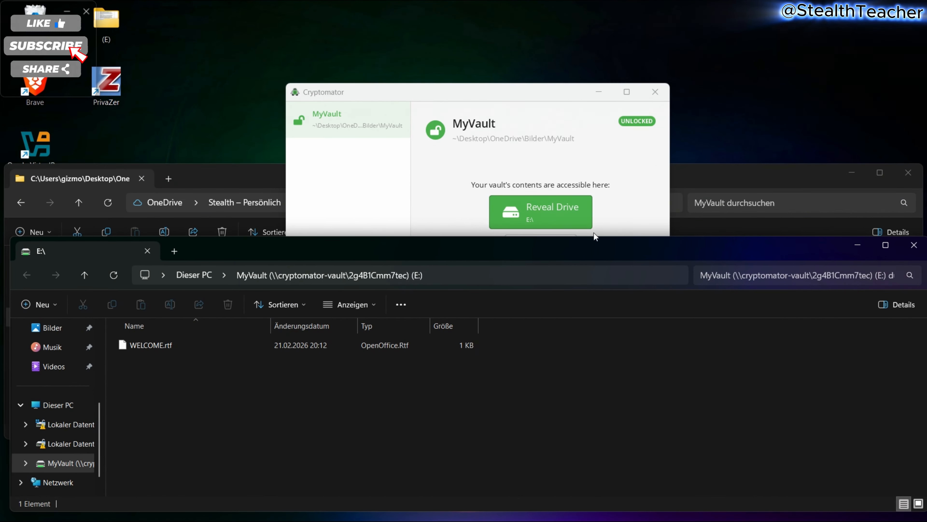
mouse_move(885, 178)
left_click(852, 172)
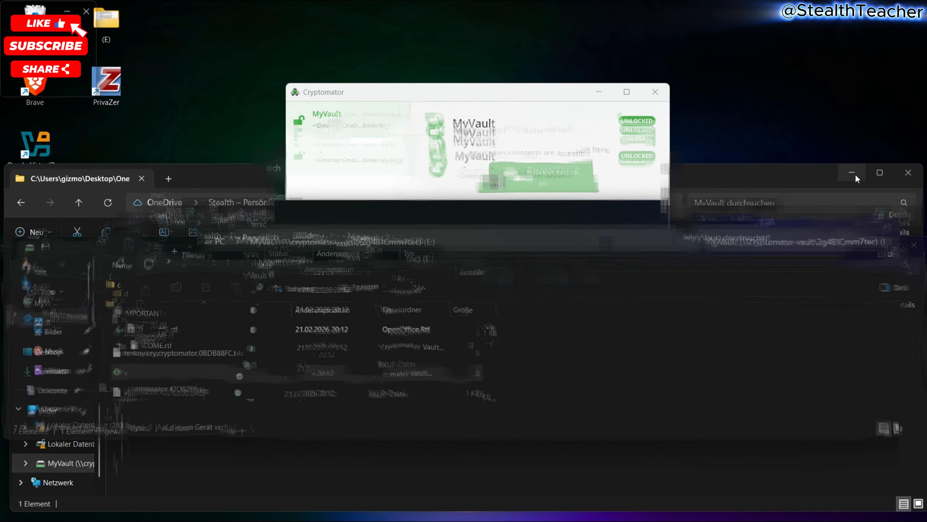
left_click_drag(773, 244, 770, 214)
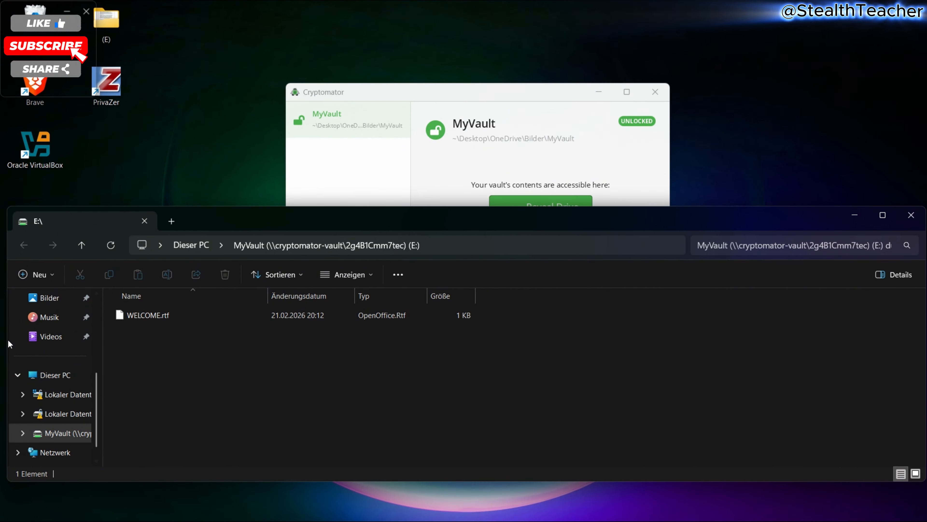
left_click_drag(8, 342, 584, 314)
left_click(556, 89)
- Copy the desktop Image into the E: vault drive
left_click_drag(558, 91, 285, 33)
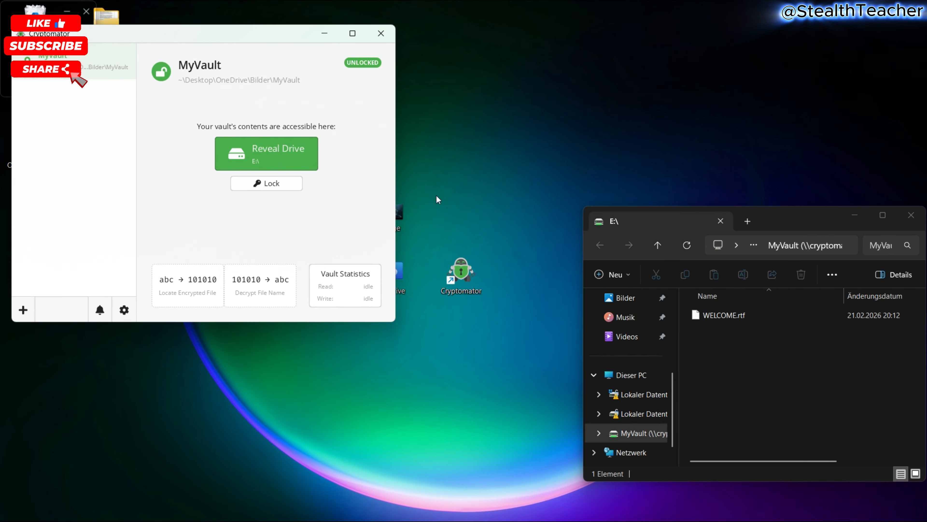
left_click_drag(512, 216, 769, 375)
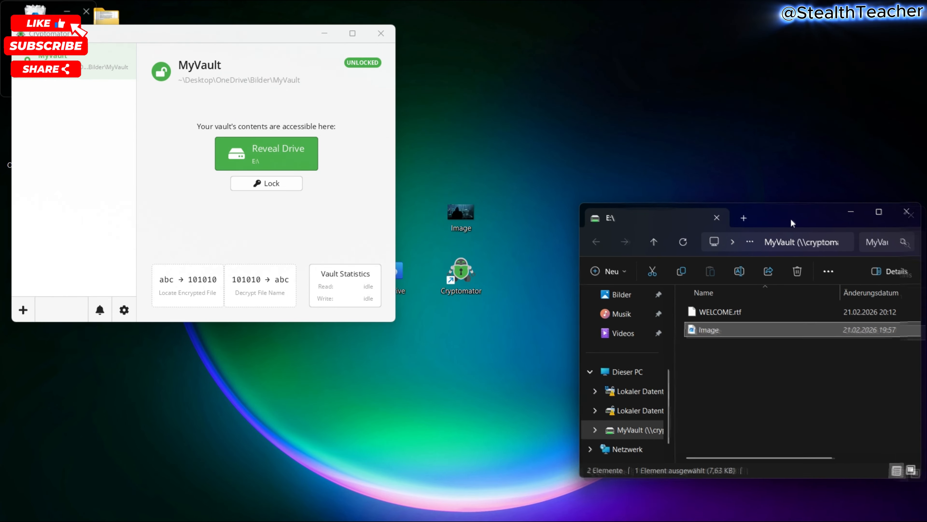
left_click_drag(785, 220, 737, 209)
- Delete the original Image from the desktop and lock MyVault
left_click(481, 208)
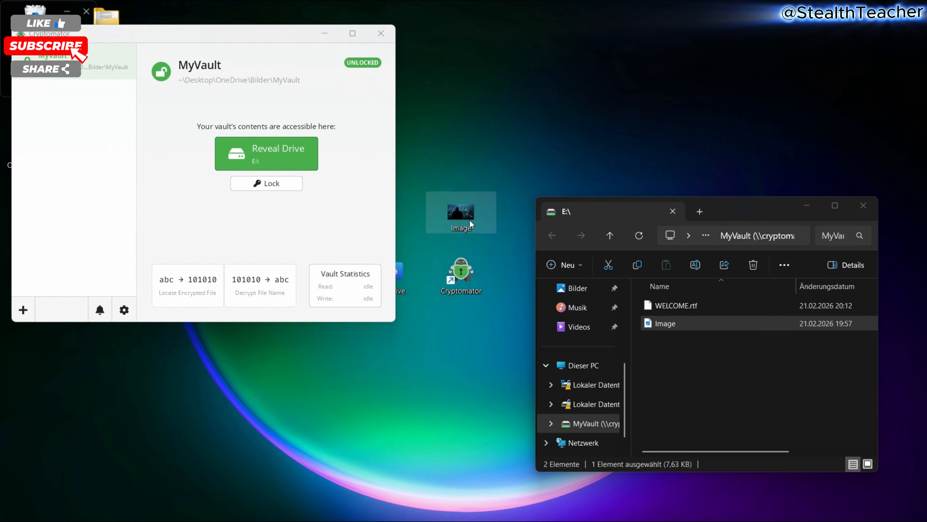
key("Delete")
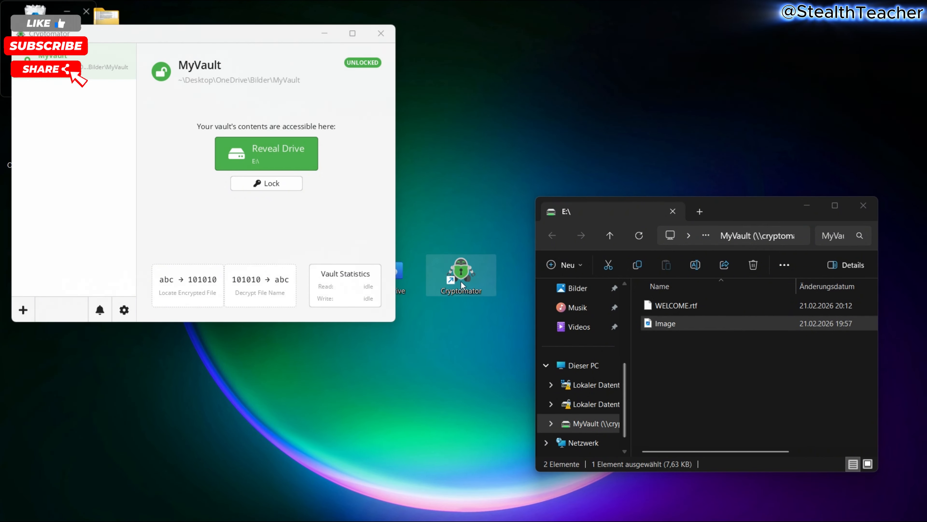
left_click(285, 182)
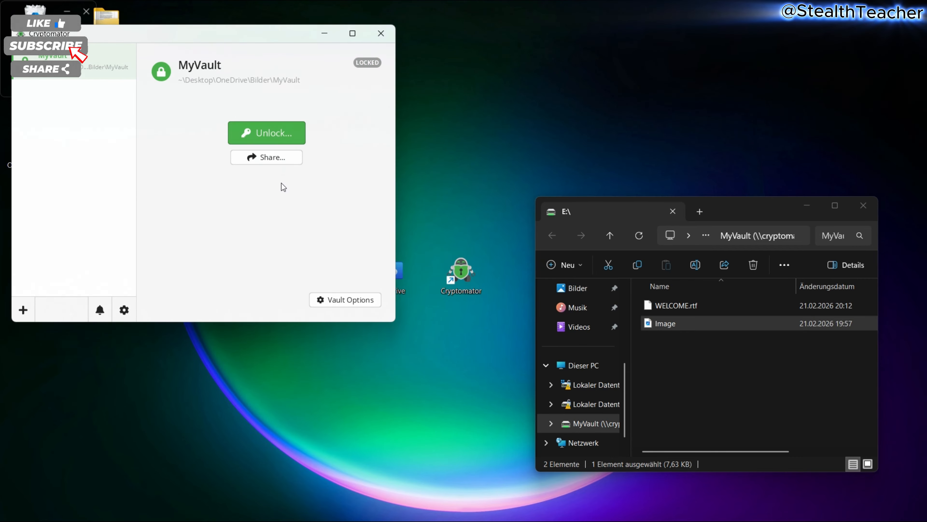